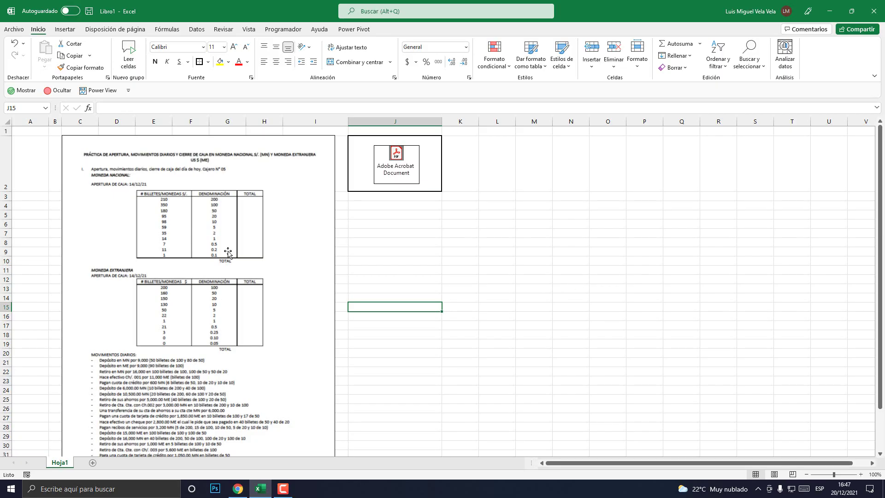
Nudge the embedded PDF page slightly down and to the right
{"action": "left_click_drag", "start_coordinate": [223, 227], "coordinate": [224, 222]}
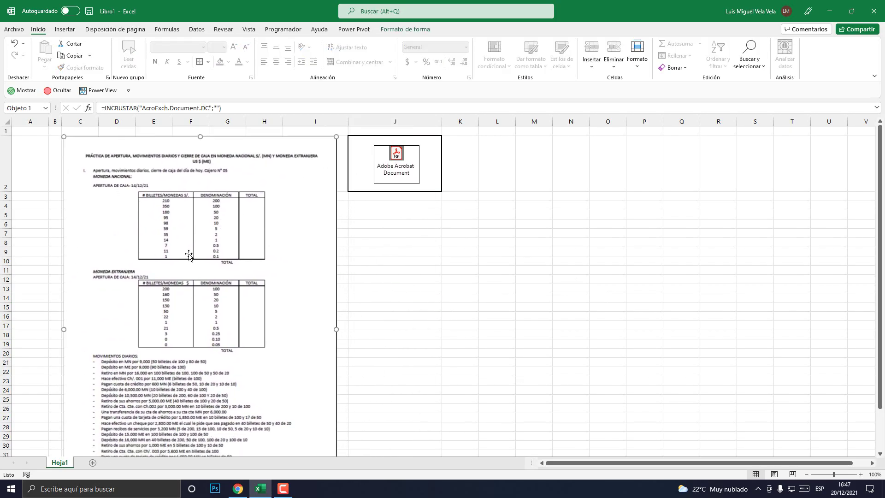
{"action": "scroll", "coordinate": [220, 287], "scroll_direction": "down", "scroll_amount": 5}
{"action": "scroll", "coordinate": [203, 325], "scroll_direction": "up", "scroll_amount": 5}
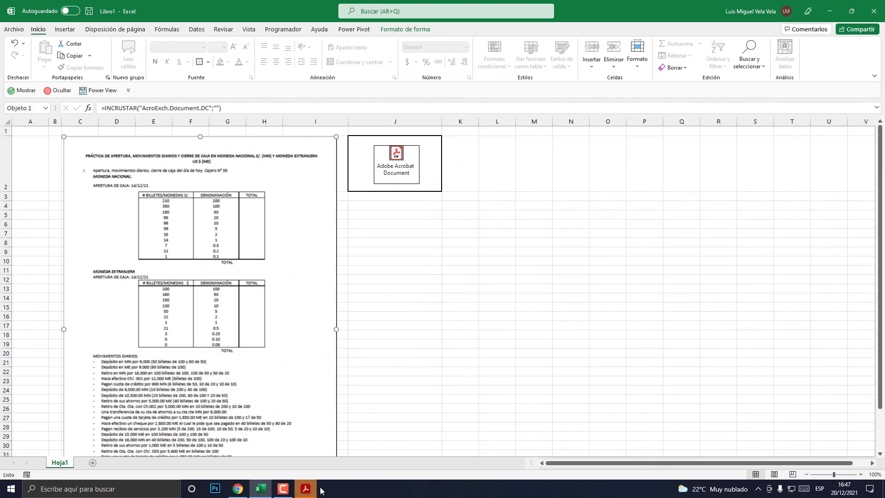
Toggle Windows Magnifier to 200% and back, then close the open Acrobat document window
{"action": "key", "text": "super+plus"}
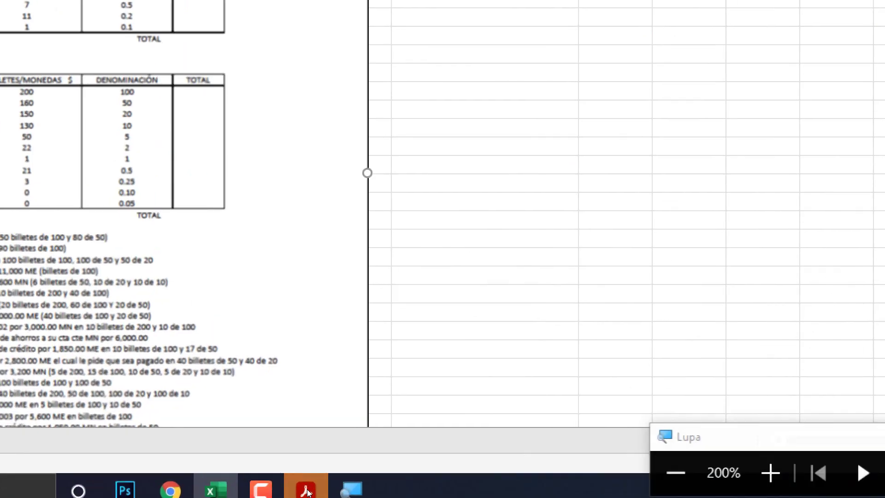
{"action": "key", "text": "super+minus"}
{"action": "key", "text": "super+Escape"}
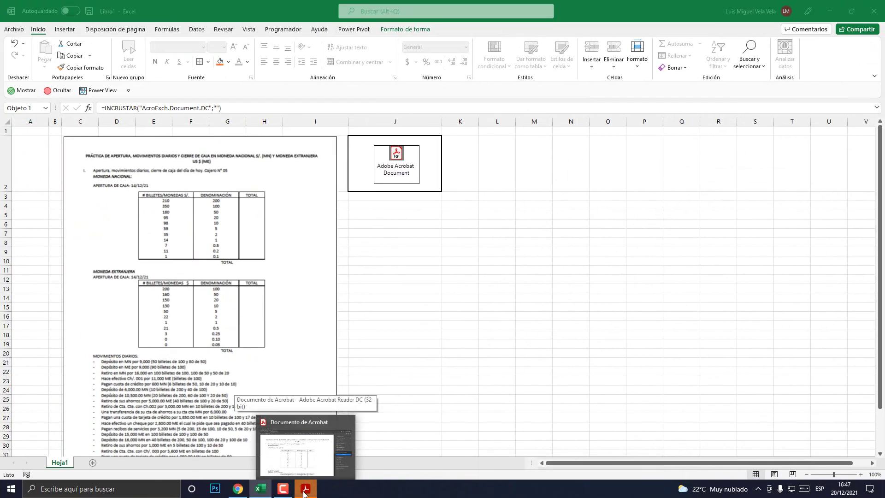
{"action": "left_click", "coordinate": [303, 489]}
{"action": "key", "text": "alt+F4"}
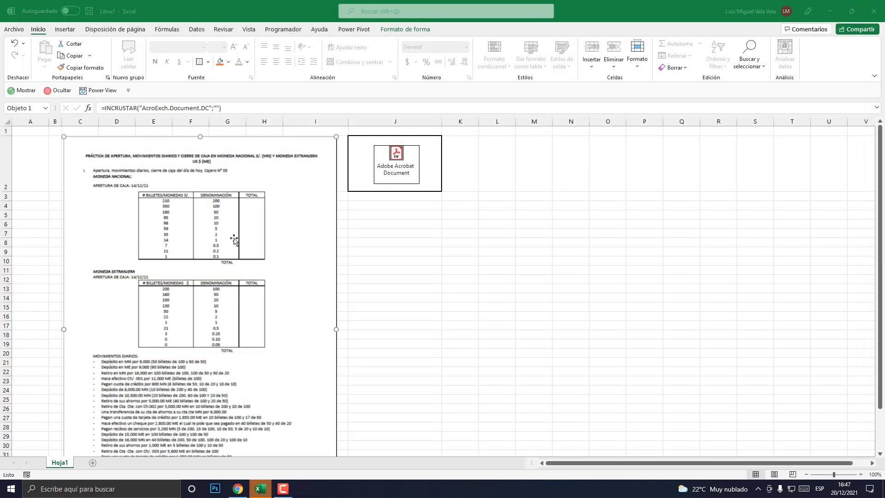
{"action": "double_click", "coordinate": [228, 329]}
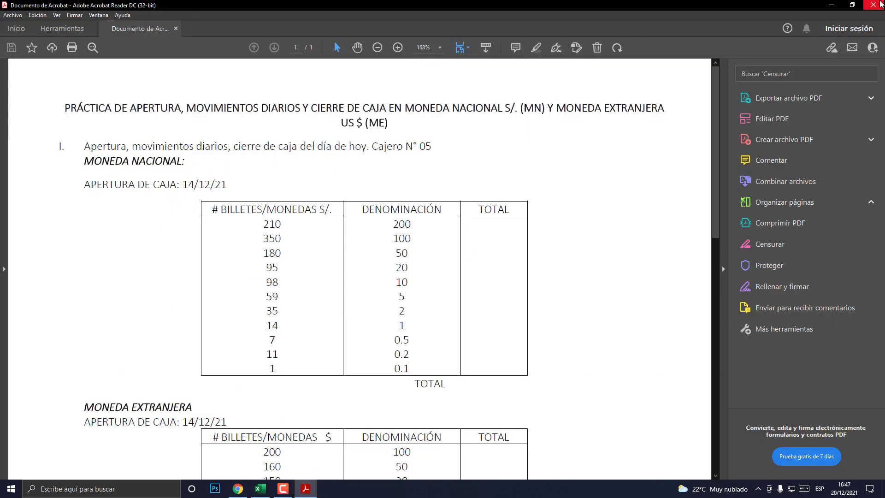
{"action": "left_click", "coordinate": [880, 4]}
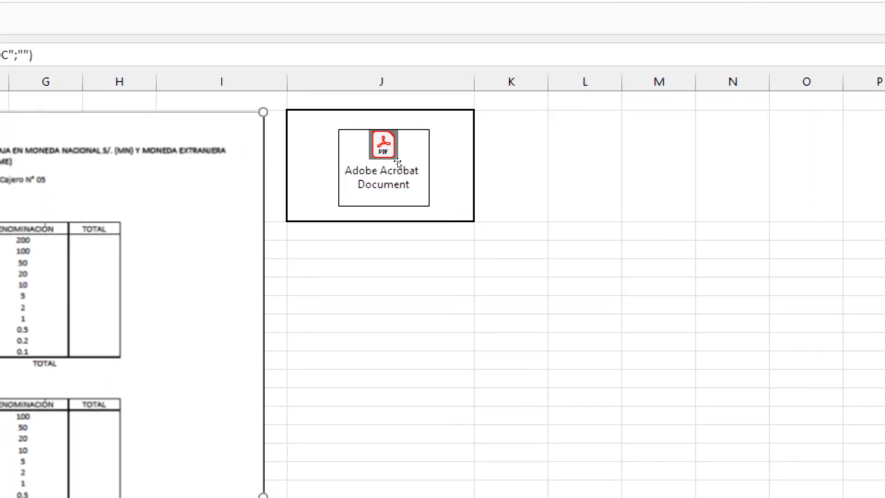
Nudge the Acrobat icon up-left, open its PDF in Acrobat Reader, then close Reader
{"action": "left_click_drag", "start_coordinate": [397, 161], "coordinate": [394, 155]}
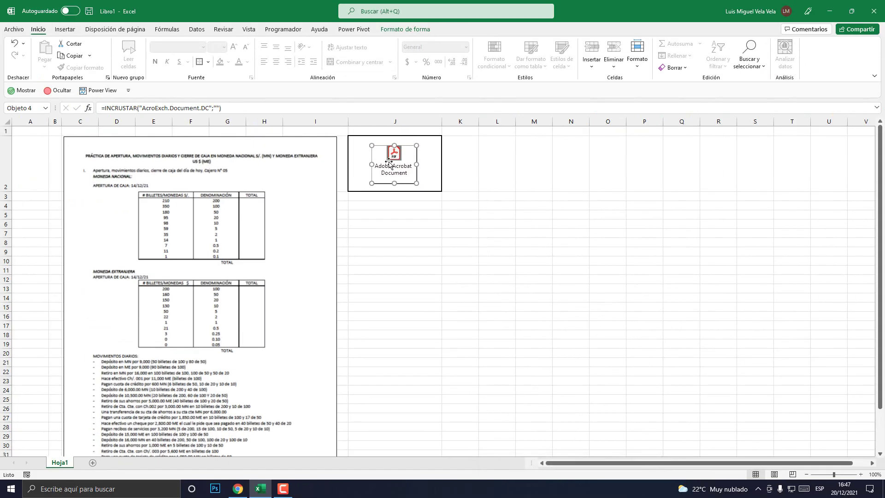
{"action": "double_click", "coordinate": [390, 162]}
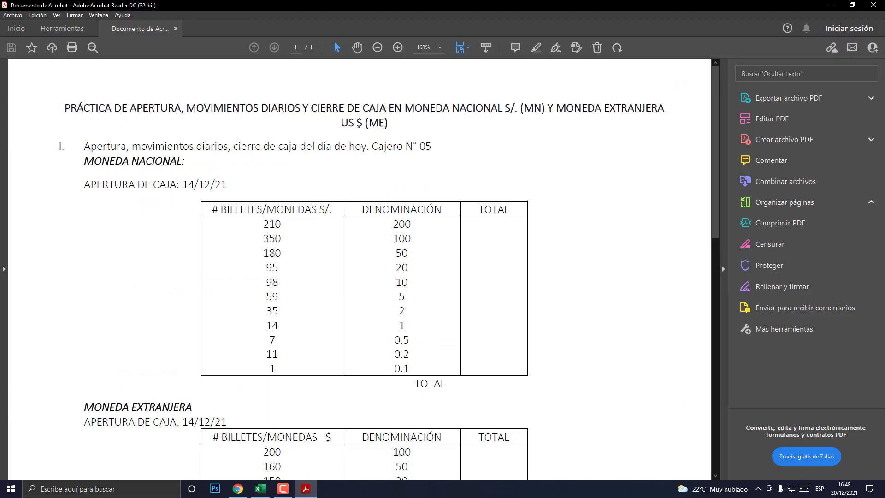
{"action": "left_click", "coordinate": [873, 5]}
{"action": "left_click", "coordinate": [480, 251]}
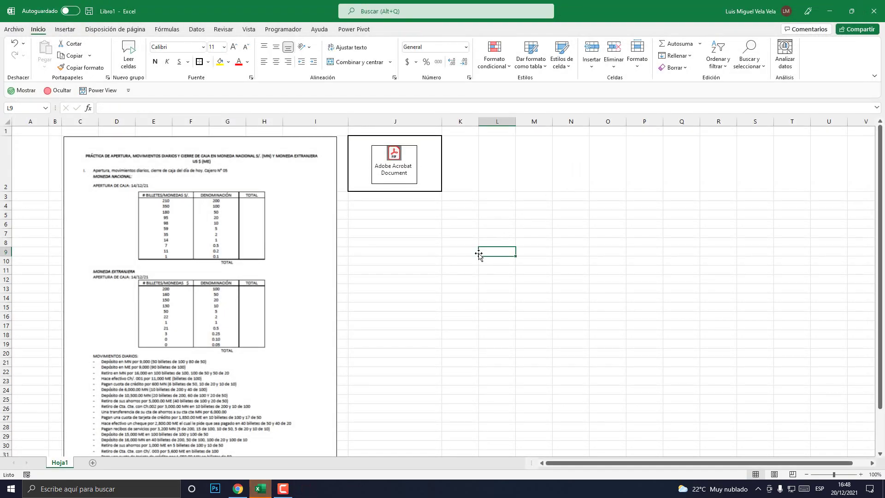
Launch Excel from Windows search and create a Libro en blanco workbook
{"action": "left_click", "coordinate": [126, 488]}
{"action": "type", "text": "e"}
{"action": "key", "text": "Escape"}
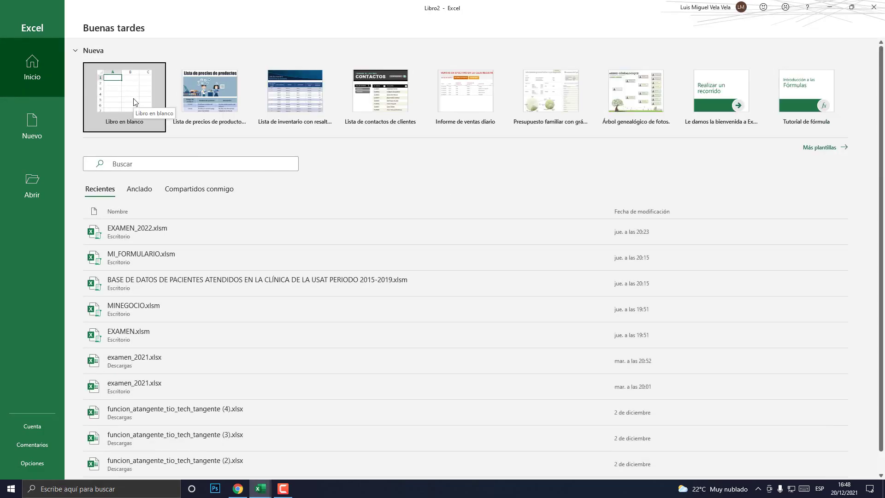
{"action": "left_click", "coordinate": [135, 102]}
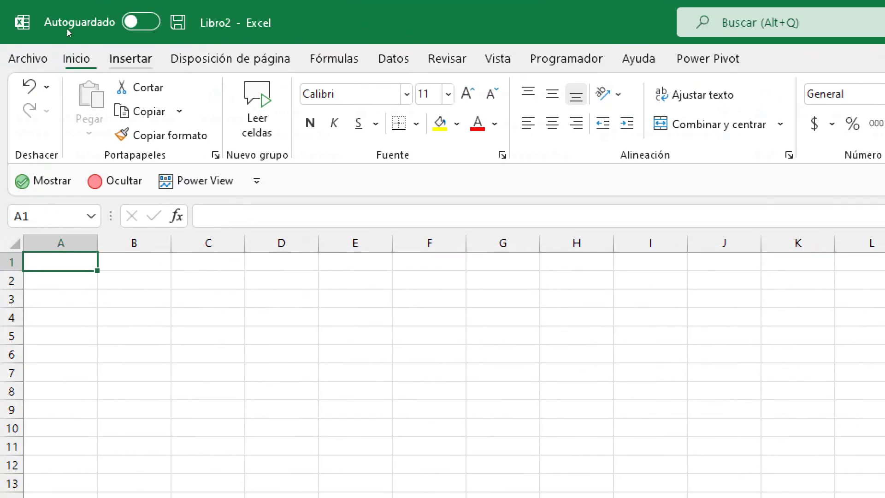
Open the Objeto dialog from the Insertar tab, move it aside, and close it unused
{"action": "left_click", "coordinate": [65, 30]}
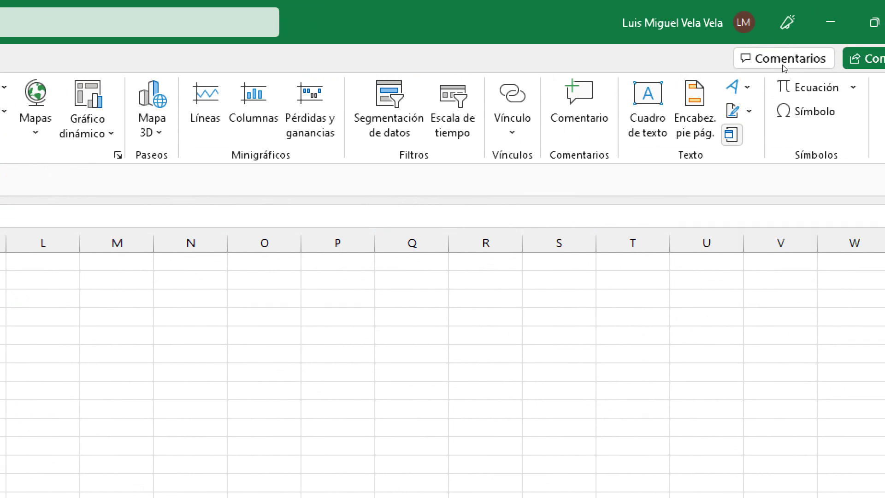
{"action": "left_click", "coordinate": [779, 72]}
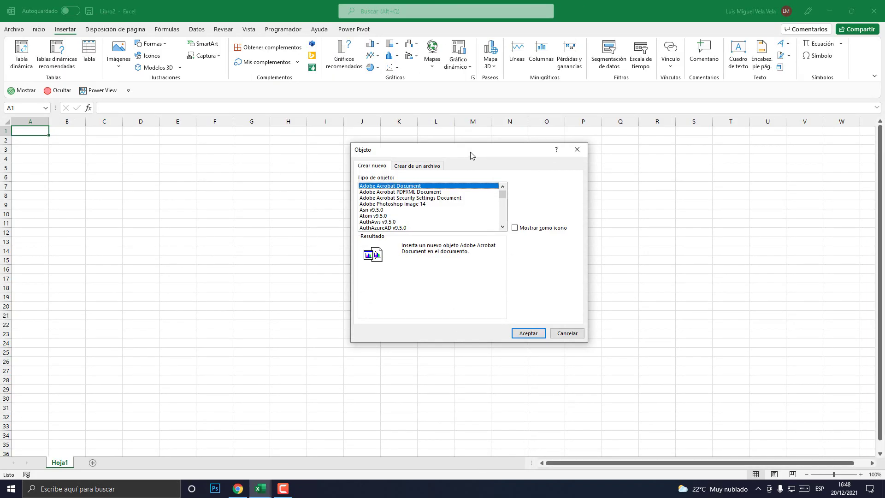
{"action": "left_click_drag", "start_coordinate": [471, 154], "coordinate": [456, 159]}
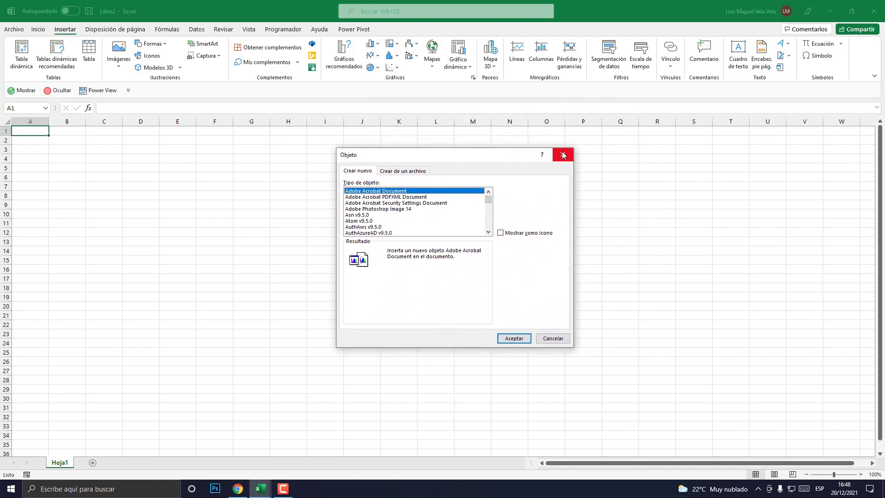
{"action": "left_click", "coordinate": [563, 156]}
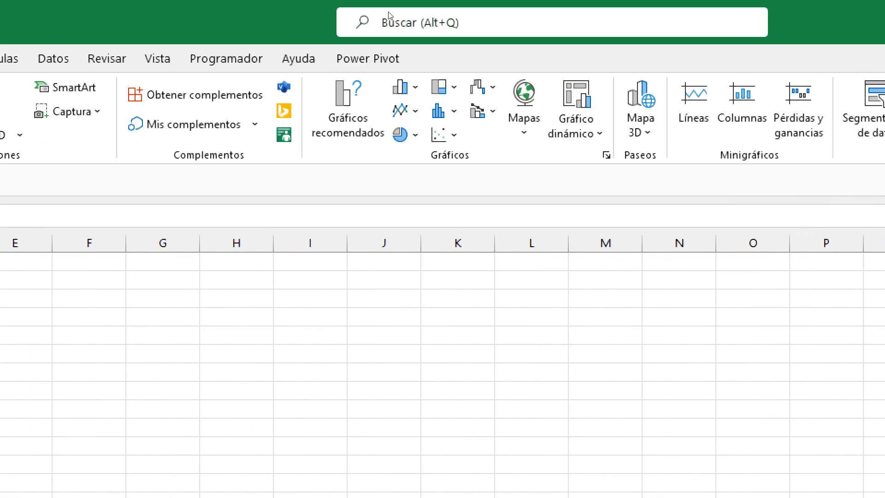
Search 'objeto' in the Buscar box to bring up the Objeto dialog and reposition it
{"action": "left_click", "coordinate": [389, 15]}
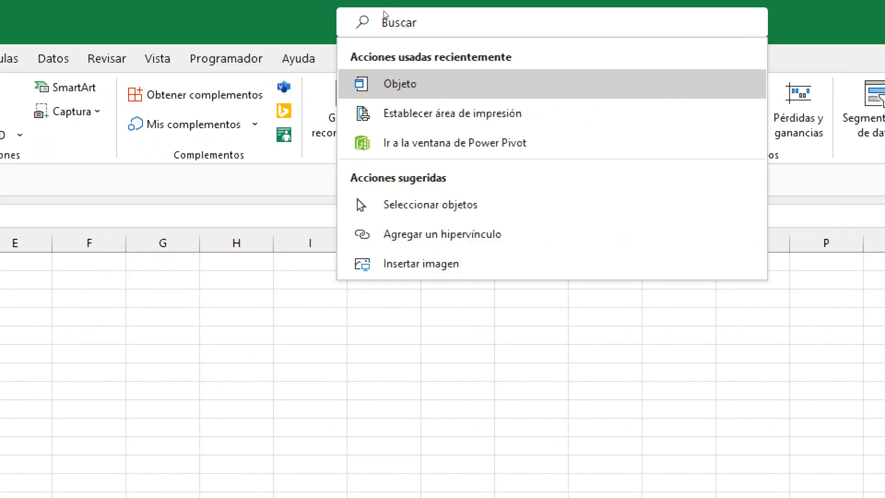
{"action": "type", "text": "objeto"}
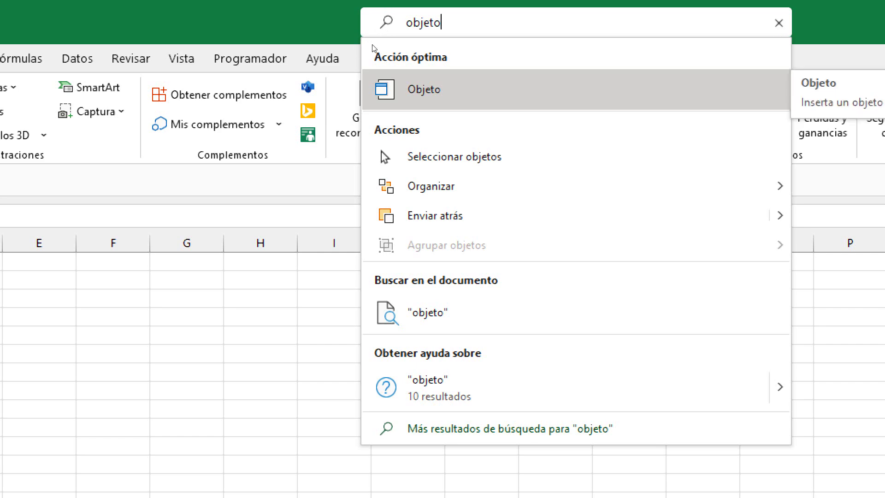
{"action": "key", "text": "Return"}
{"action": "left_click_drag", "start_coordinate": [423, 154], "coordinate": [427, 139]}
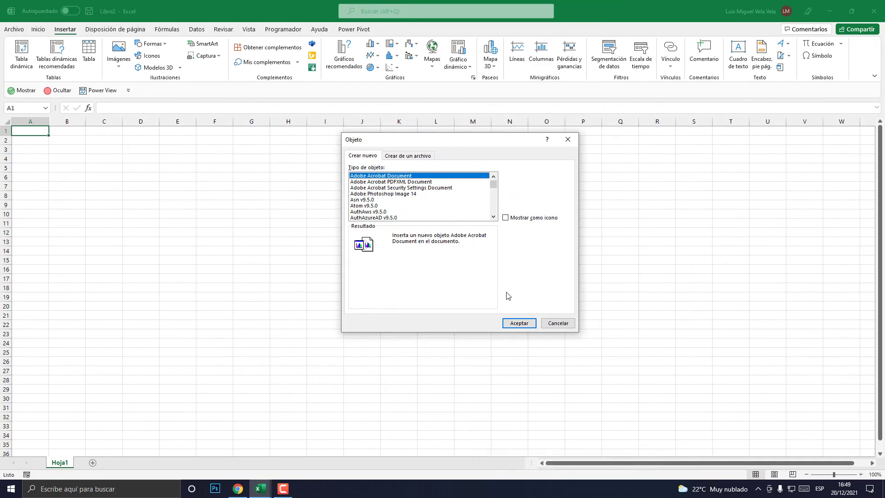
Embed examen aplic banc.pdf as an Adobe Acrobat Document, shift it right, and reopen it to check
{"action": "left_click", "coordinate": [531, 321]}
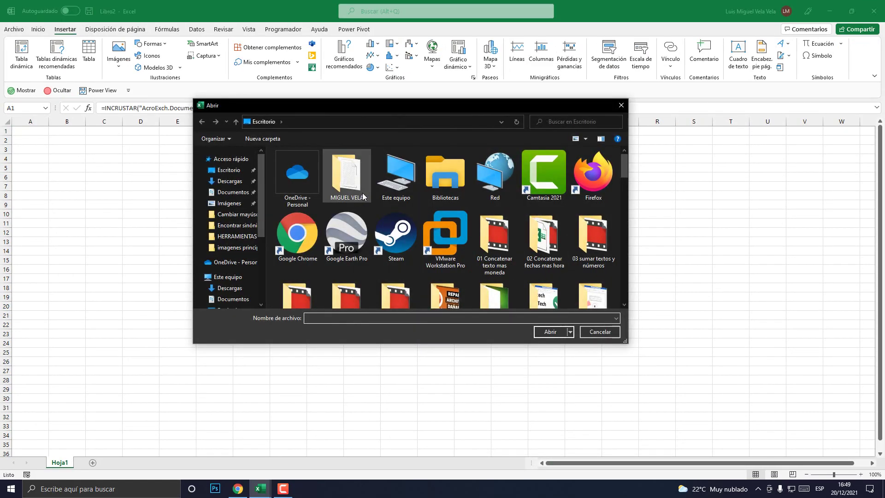
{"action": "scroll", "coordinate": [350, 203], "scroll_direction": "down", "scroll_amount": 1}
{"action": "scroll", "coordinate": [397, 230], "scroll_direction": "down", "scroll_amount": 4}
{"action": "scroll", "coordinate": [403, 237], "scroll_direction": "down", "scroll_amount": 3}
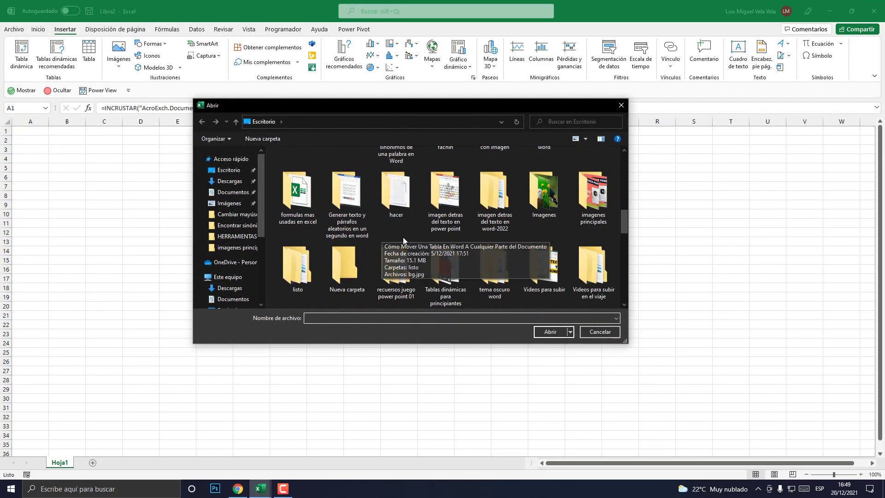
{"action": "scroll", "coordinate": [456, 256], "scroll_direction": "down", "scroll_amount": 3}
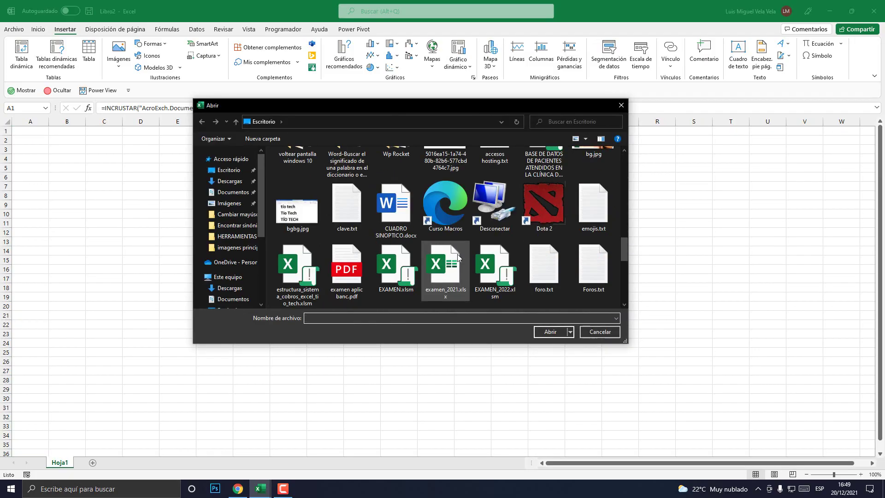
{"action": "double_click", "coordinate": [345, 268]}
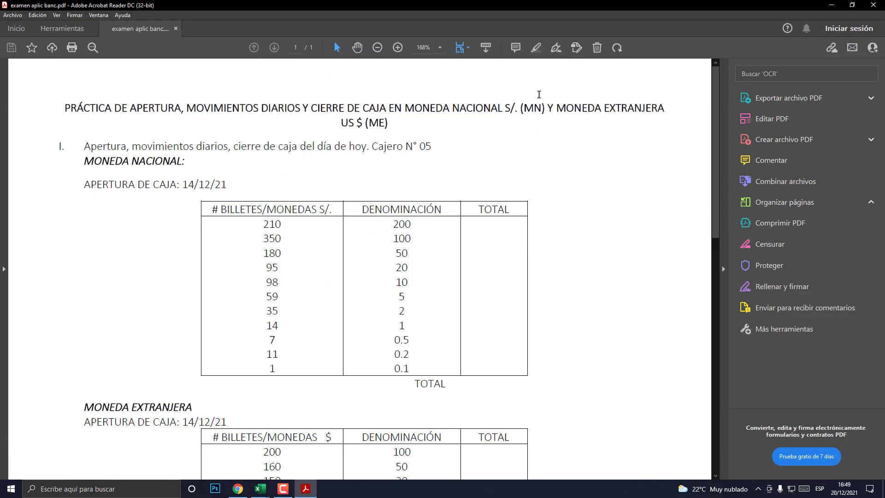
{"action": "left_click", "coordinate": [874, 5]}
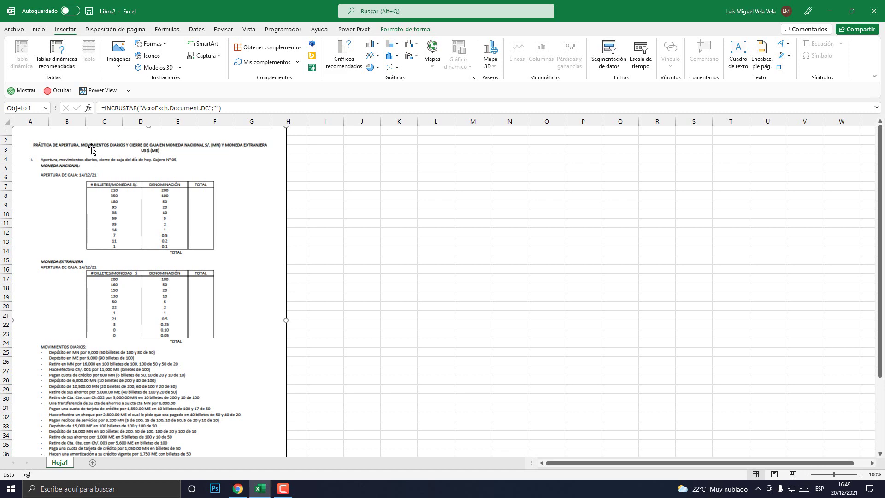
{"action": "mouse_move", "coordinate": [91, 150]}
{"action": "left_mouse_down"}
{"action": "mouse_move", "coordinate": [392, 178]}
{"action": "mouse_move", "coordinate": [144, 152]}
{"action": "left_mouse_up"}
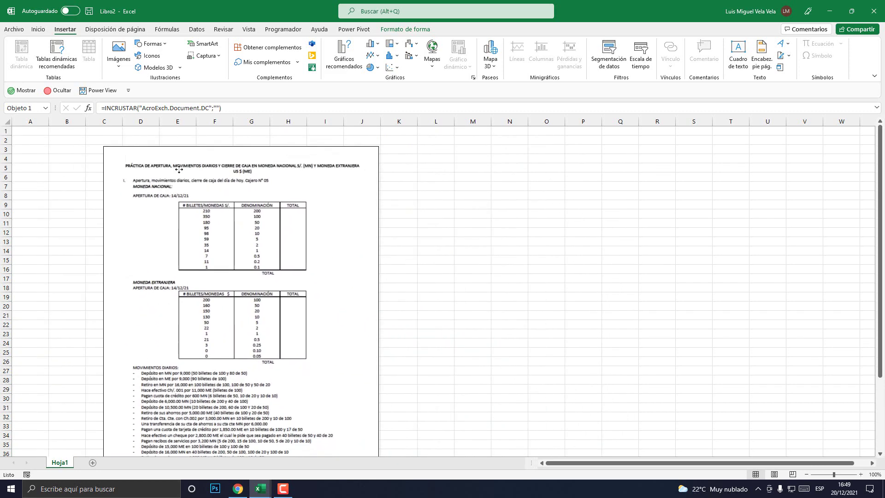
{"action": "double_click", "coordinate": [153, 145]}
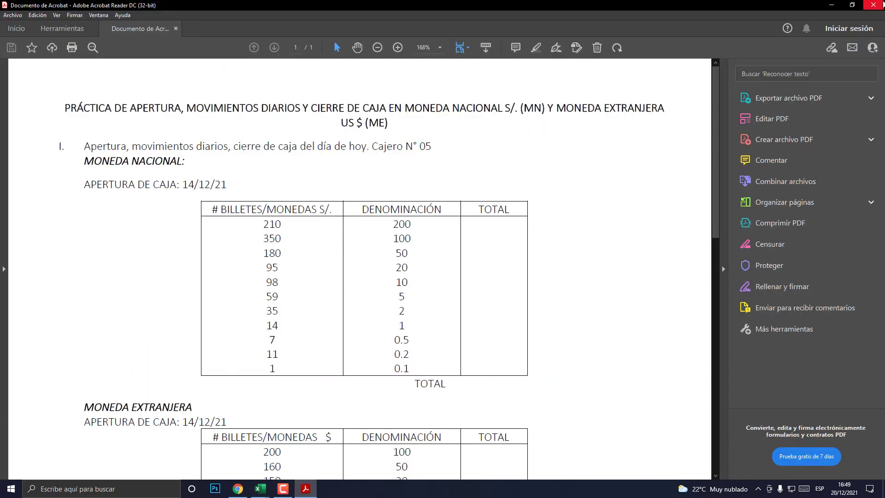
Close Acrobat Reader, then select and delete the full-page embedded PDF object
{"action": "left_click", "coordinate": [873, 5]}
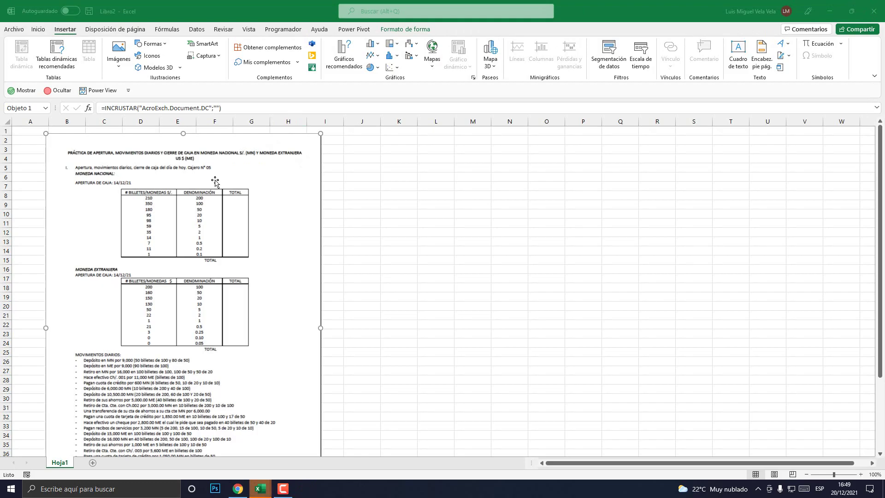
{"action": "left_click_drag", "start_coordinate": [214, 181], "coordinate": [321, 178]}
{"action": "key", "text": "Delete"}
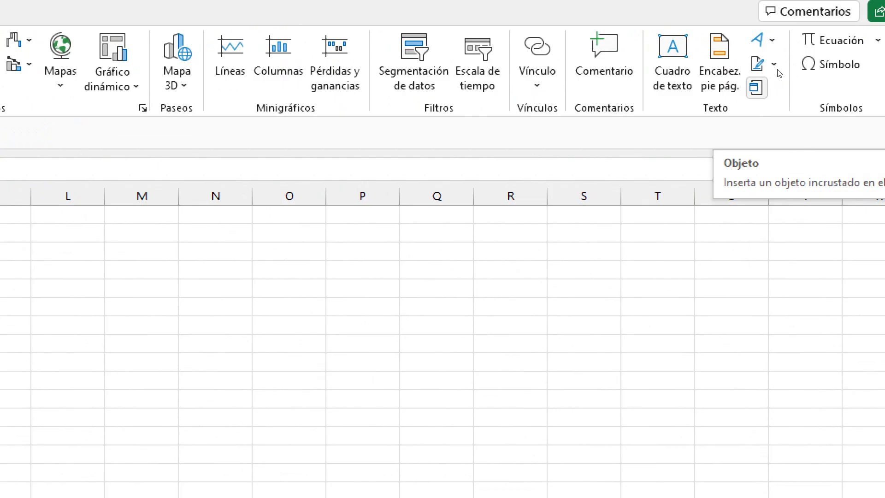
Insert examen aplic banc.pdf as an Adobe Acrobat Document with Mostrar como icono ticked
{"action": "left_click", "coordinate": [756, 87]}
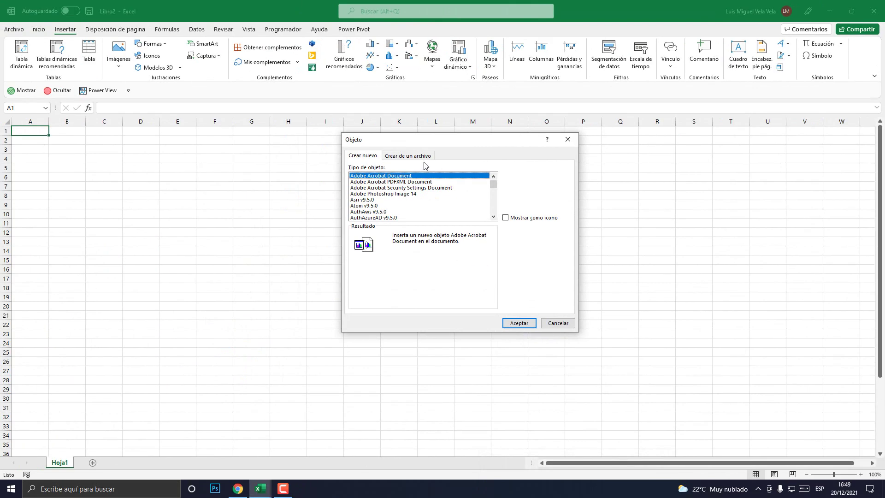
{"action": "mouse_move", "coordinate": [439, 141]}
{"action": "left_mouse_down"}
{"action": "mouse_move", "coordinate": [412, 92]}
{"action": "mouse_move", "coordinate": [384, 125]}
{"action": "left_mouse_up"}
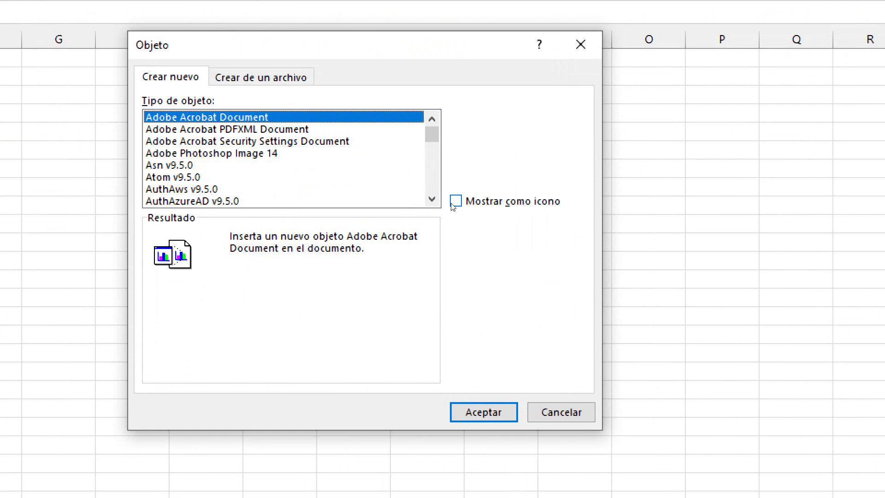
{"action": "left_click", "coordinate": [455, 203]}
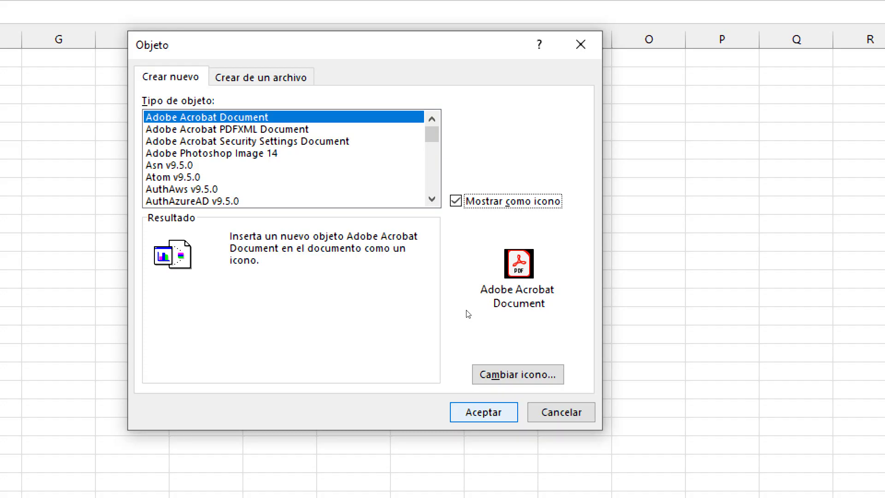
{"action": "key", "text": "Return"}
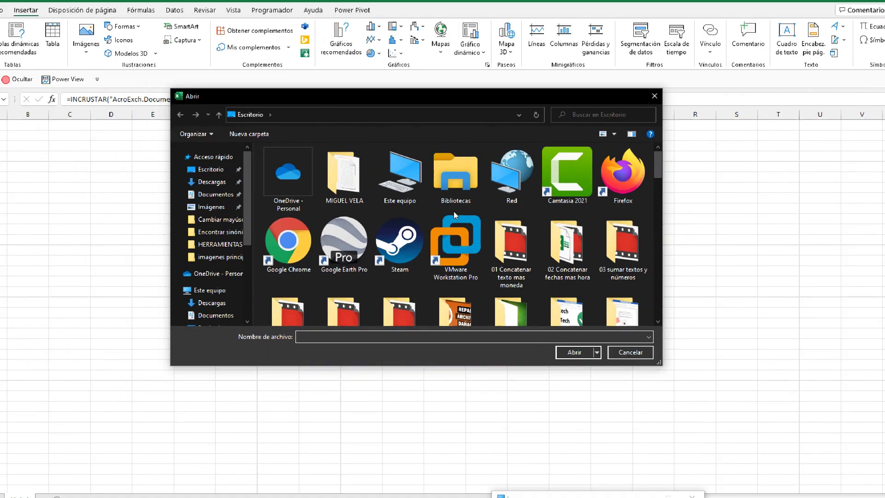
{"action": "scroll", "coordinate": [500, 225], "scroll_direction": "down", "scroll_amount": 5}
{"action": "scroll", "coordinate": [499, 224], "scroll_direction": "down", "scroll_amount": 5}
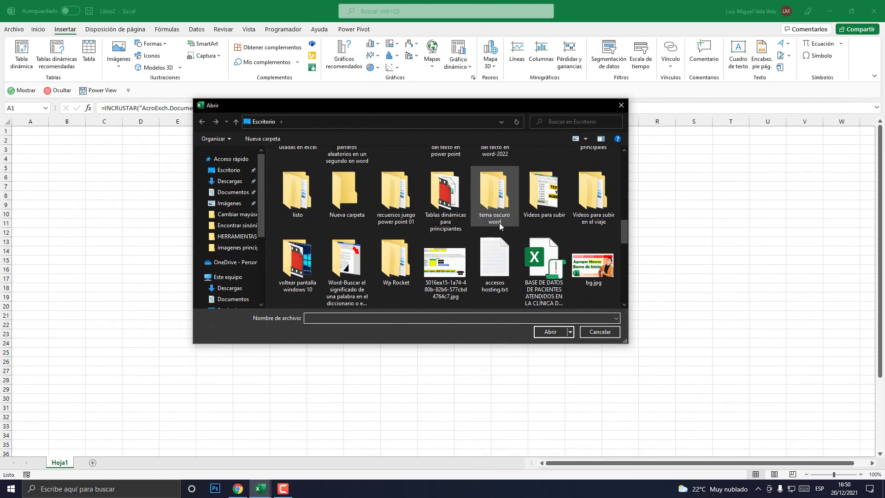
{"action": "scroll", "coordinate": [499, 222], "scroll_direction": "down", "scroll_amount": 3}
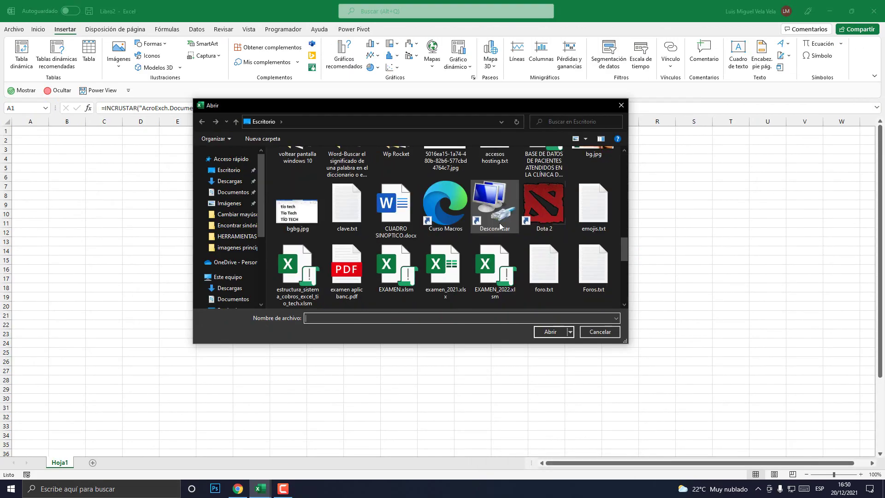
{"action": "double_click", "coordinate": [353, 272]}
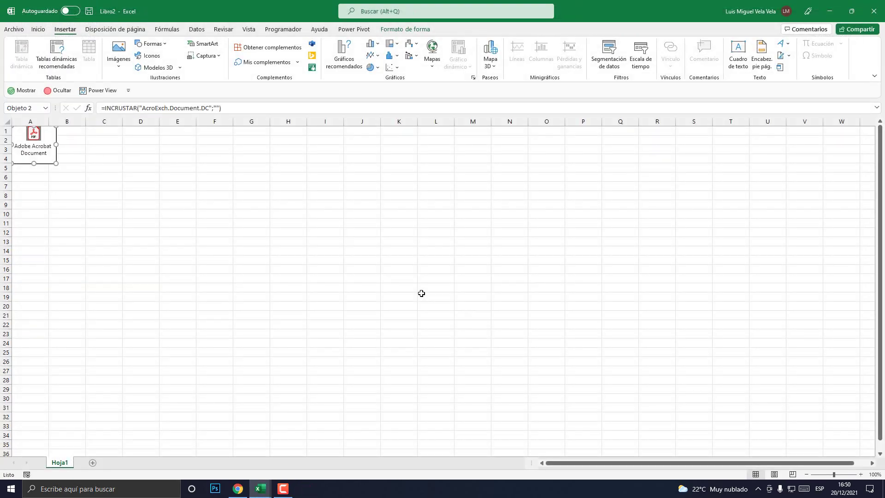
Close Acrobat Reader and move the PDF icon over to column C
{"action": "mouse_move", "coordinate": [33, 144]}
{"action": "left_mouse_down"}
{"action": "mouse_move", "coordinate": [272, 183]}
{"action": "mouse_move", "coordinate": [277, 173]}
{"action": "left_mouse_up"}
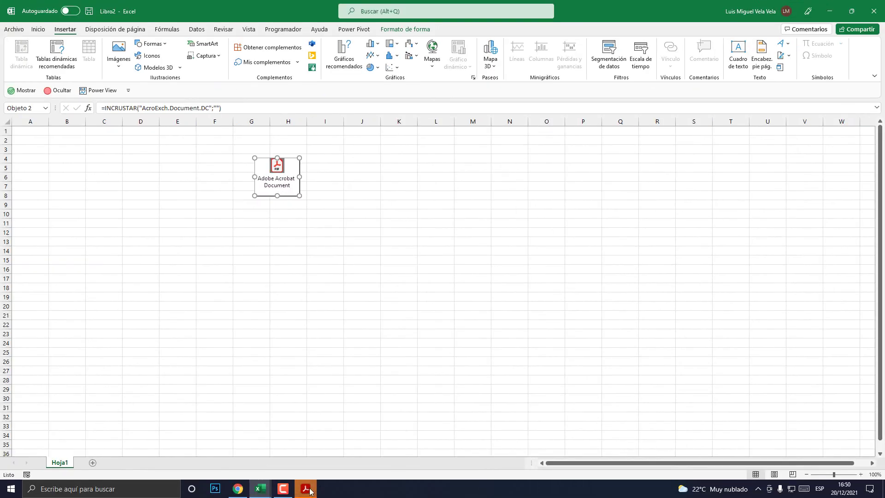
{"action": "left_click", "coordinate": [310, 491]}
{"action": "left_click", "coordinate": [874, 6]}
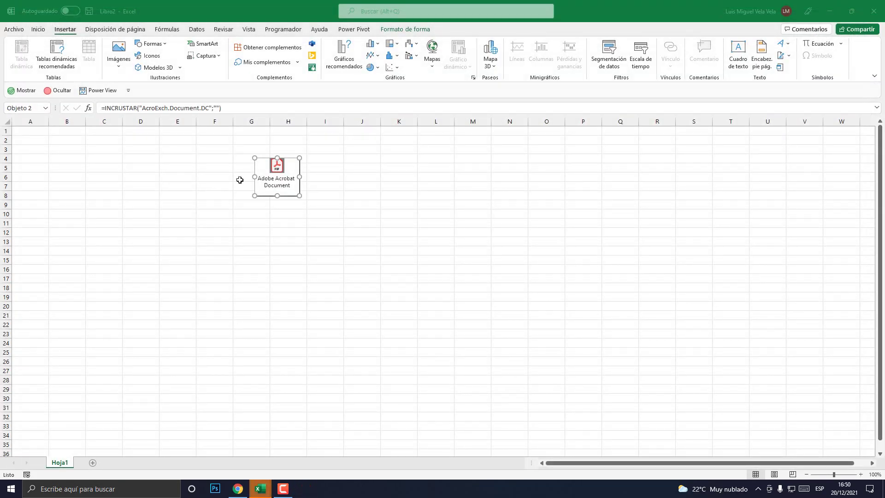
{"action": "mouse_move", "coordinate": [287, 172]}
{"action": "left_mouse_down"}
{"action": "mouse_move", "coordinate": [191, 186]}
{"action": "mouse_move", "coordinate": [152, 163]}
{"action": "mouse_move", "coordinate": [116, 160]}
{"action": "left_mouse_up"}
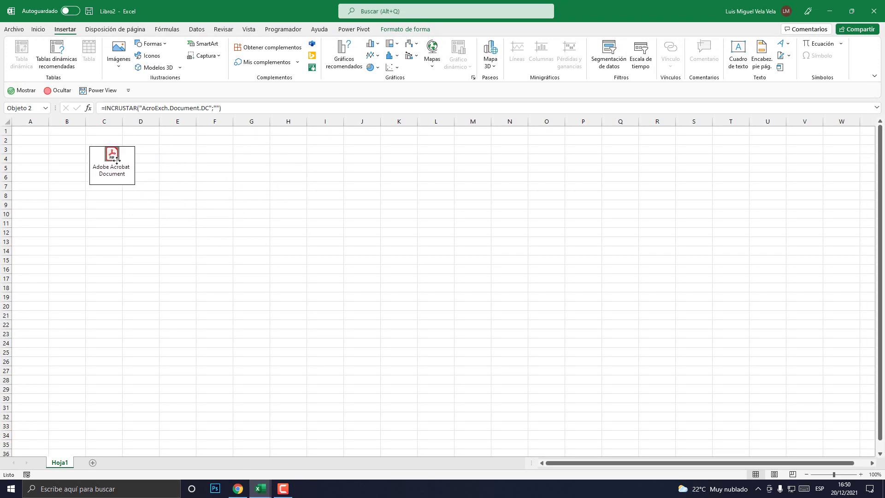
Make row 3 much taller and widen columns C and D so the icon fits in C3
{"action": "left_click_drag", "start_coordinate": [6, 153], "coordinate": [6, 200]}
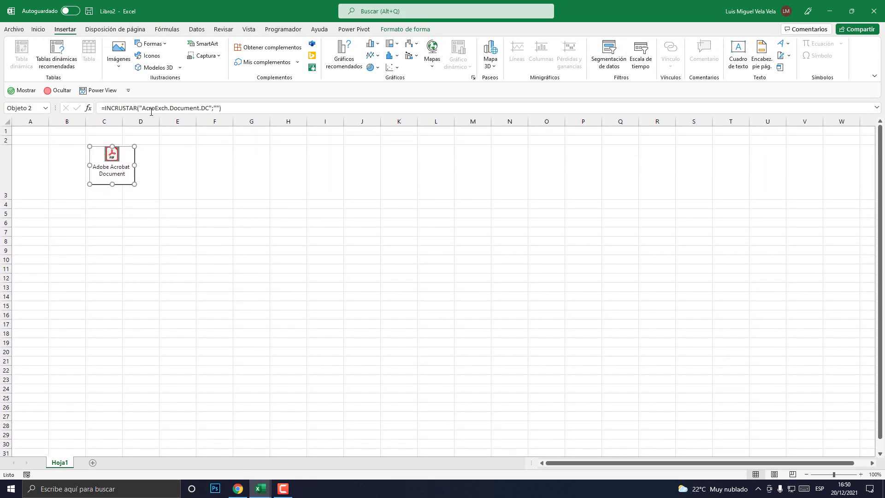
{"action": "mouse_move", "coordinate": [105, 121]}
{"action": "left_mouse_down"}
{"action": "mouse_move", "coordinate": [213, 121]}
{"action": "mouse_move", "coordinate": [148, 120]}
{"action": "left_mouse_up"}
{"action": "left_click", "coordinate": [135, 198]}
{"action": "left_click", "coordinate": [127, 175]}
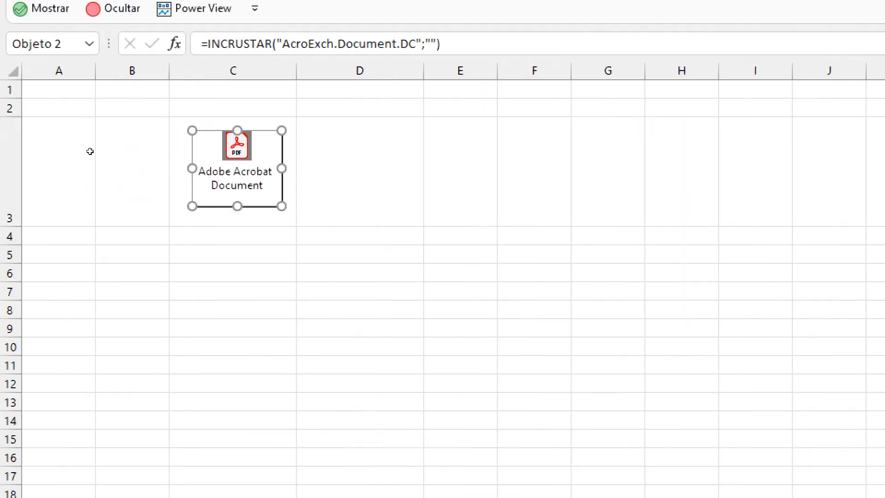
{"action": "key", "text": "Escape"}
Give cell C3 a light green fill and nudge the PDF icon within it
{"action": "left_click", "coordinate": [38, 29]}
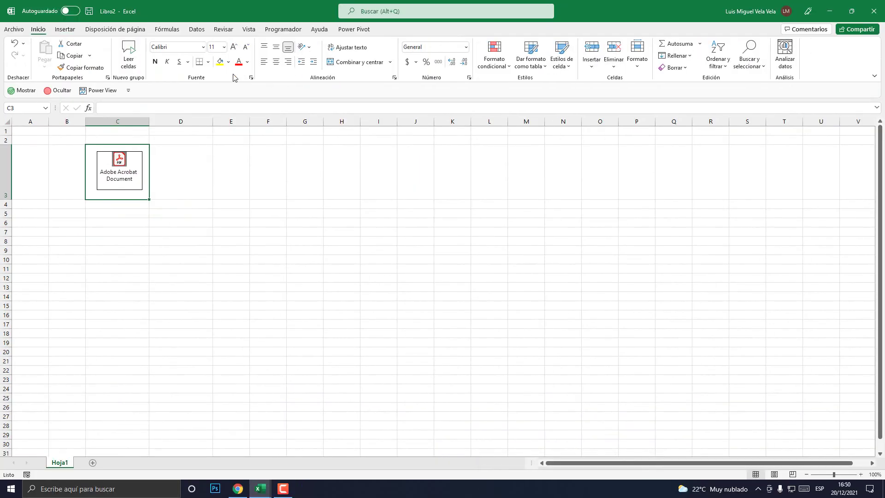
{"action": "left_click", "coordinate": [229, 62]}
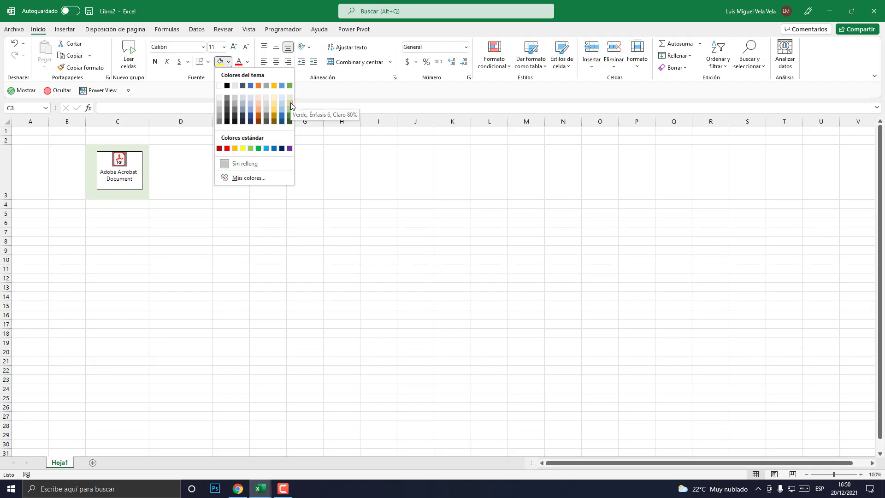
{"action": "left_click", "coordinate": [289, 108]}
{"action": "left_click_drag", "start_coordinate": [117, 173], "coordinate": [114, 174]}
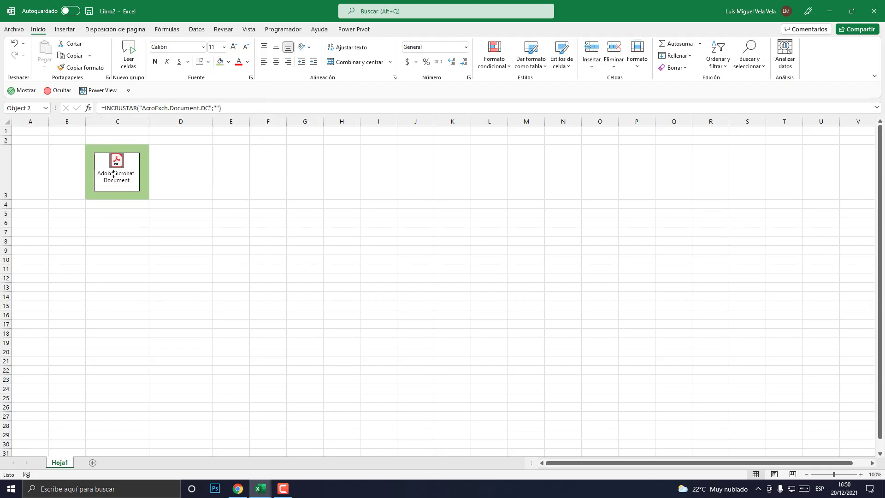
{"action": "left_click", "coordinate": [114, 174]}
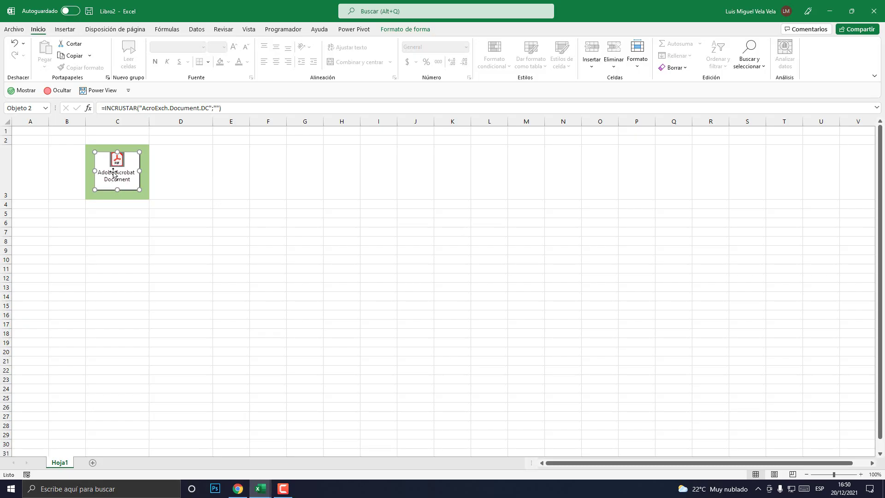
In Formato de objeto > Propiedades, set the PDF icon to 'Mover y cambiar tamaño con celdas'
{"action": "right_click", "coordinate": [114, 173]}
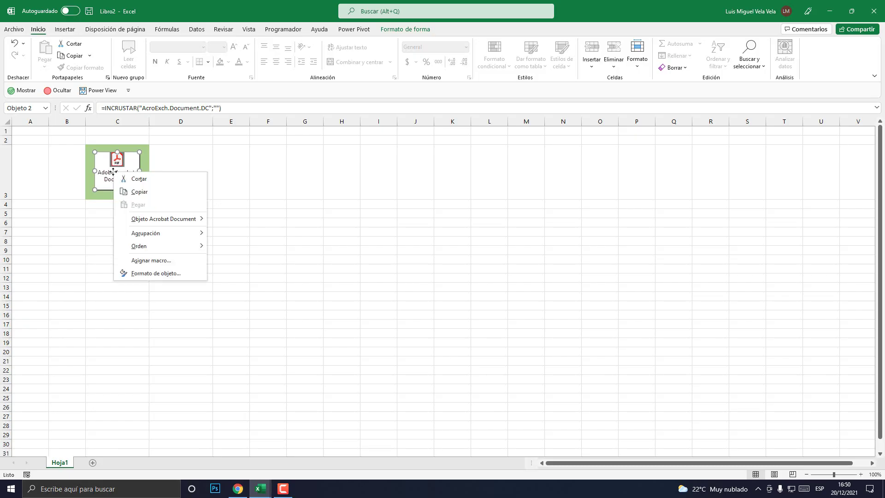
{"action": "left_click", "coordinate": [173, 273]}
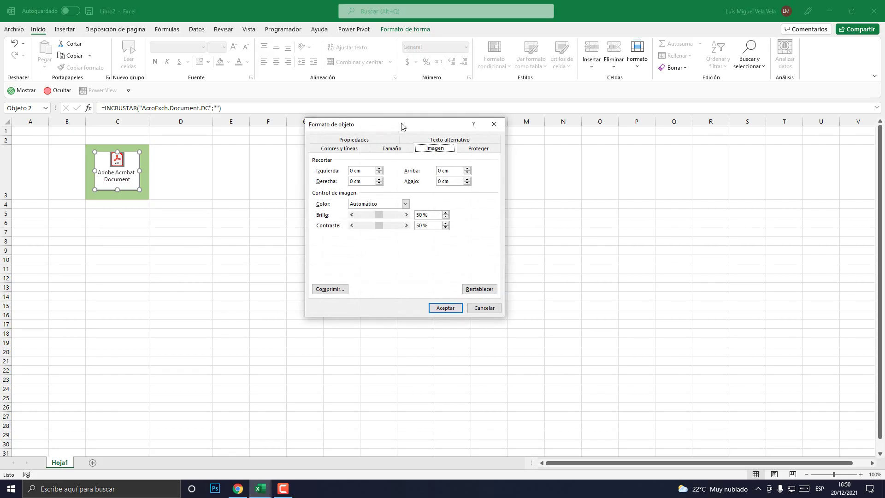
{"action": "mouse_move", "coordinate": [401, 127]}
{"action": "left_mouse_down"}
{"action": "mouse_move", "coordinate": [410, 153]}
{"action": "mouse_move", "coordinate": [414, 147]}
{"action": "left_mouse_up"}
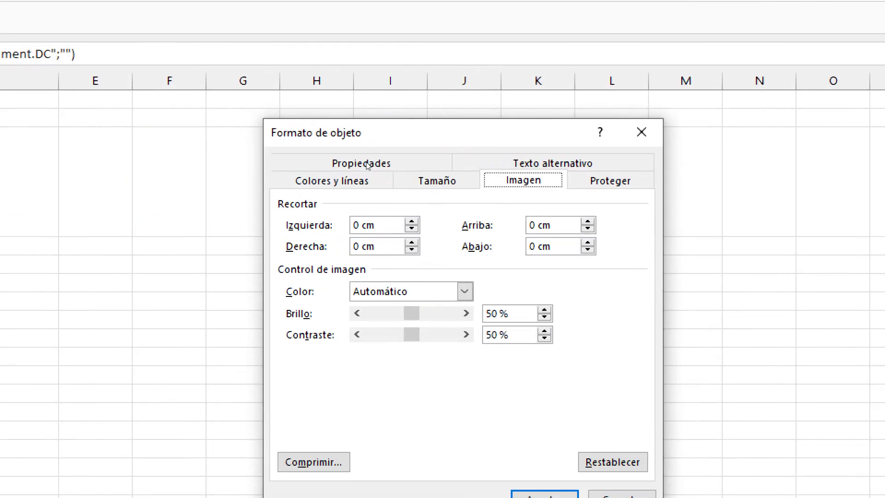
{"action": "left_click", "coordinate": [367, 164]}
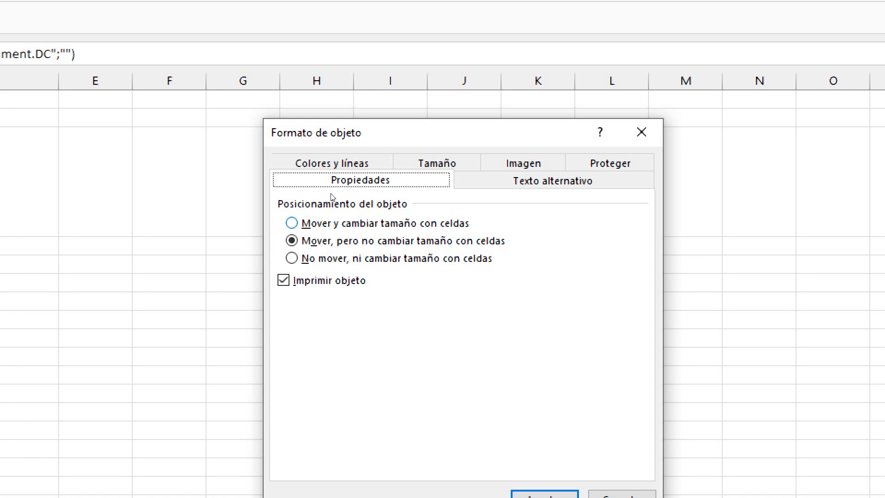
{"action": "key", "text": "alt+m"}
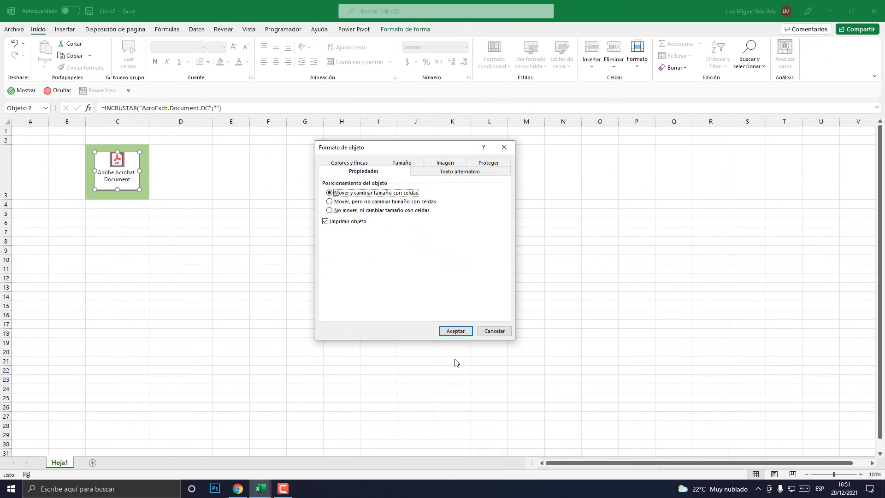
{"action": "left_click", "coordinate": [455, 331]}
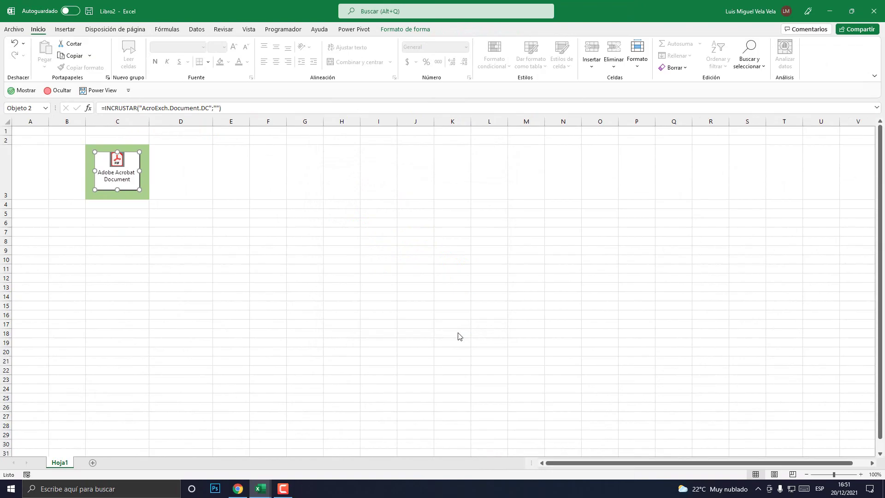
{"action": "left_click", "coordinate": [196, 167]}
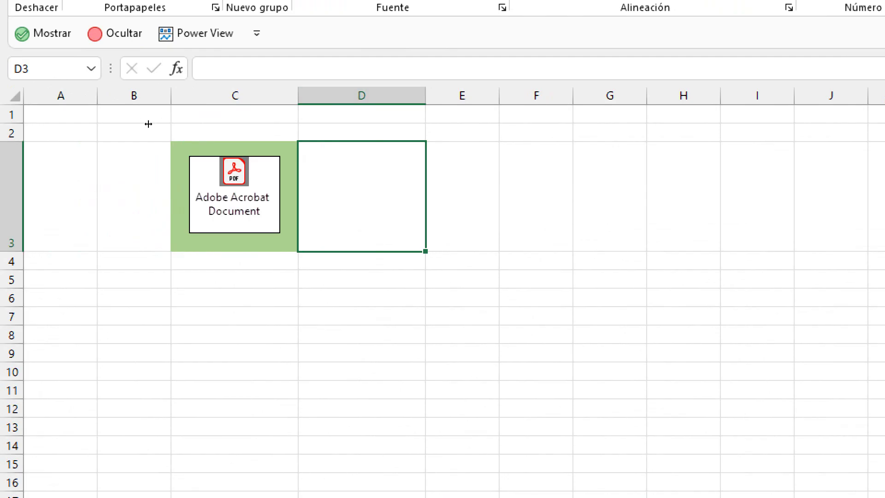
{"action": "mouse_move", "coordinate": [148, 124]}
{"action": "left_mouse_down"}
{"action": "mouse_move", "coordinate": [109, 122]}
{"action": "mouse_move", "coordinate": [144, 138]}
{"action": "mouse_move", "coordinate": [105, 146]}
{"action": "mouse_move", "coordinate": [163, 121]}
{"action": "mouse_move", "coordinate": [152, 124]}
{"action": "left_mouse_up"}
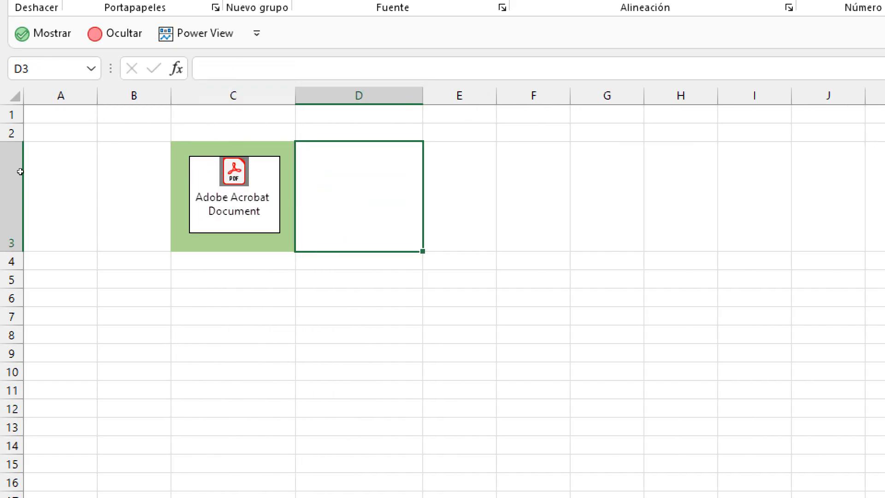
{"action": "mouse_move", "coordinate": [8, 198]}
{"action": "left_mouse_down"}
{"action": "mouse_move", "coordinate": [8, 185]}
{"action": "mouse_move", "coordinate": [16, 199]}
{"action": "left_mouse_up"}
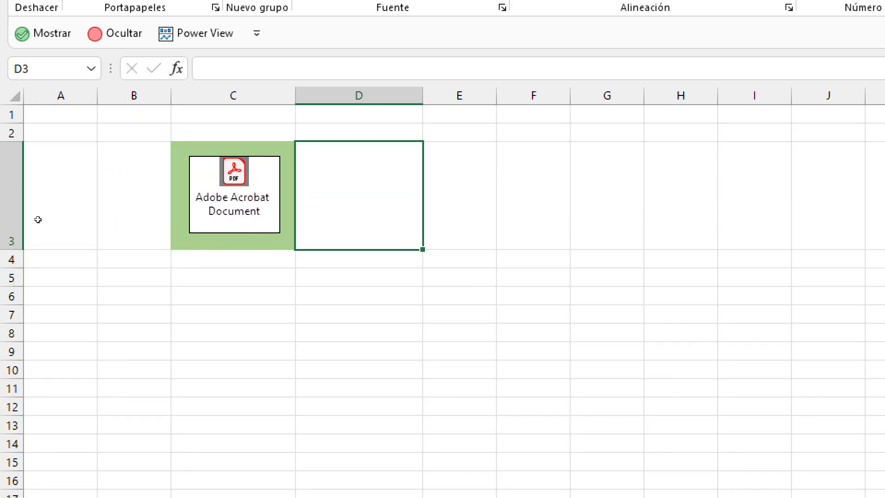